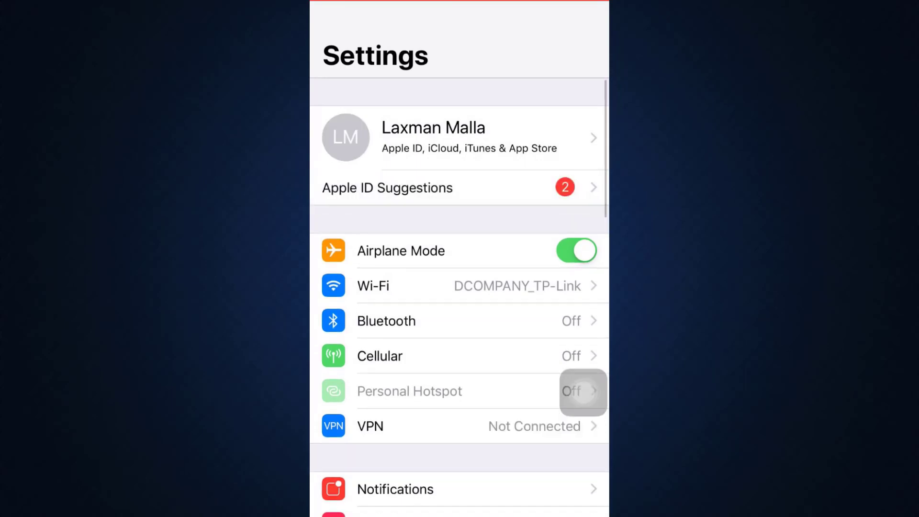
Go to General, then into iPhone Storage.
{"action": "scroll", "coordinate": [460, 287], "scroll_direction": "down", "scroll_amount": 6}
{"action": "left_click", "coordinate": [357, 343]}
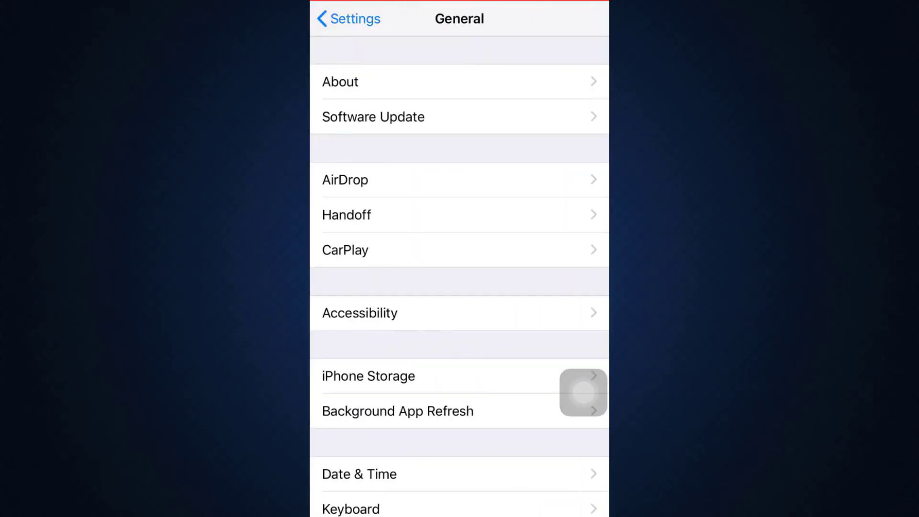
{"action": "left_click", "coordinate": [374, 375]}
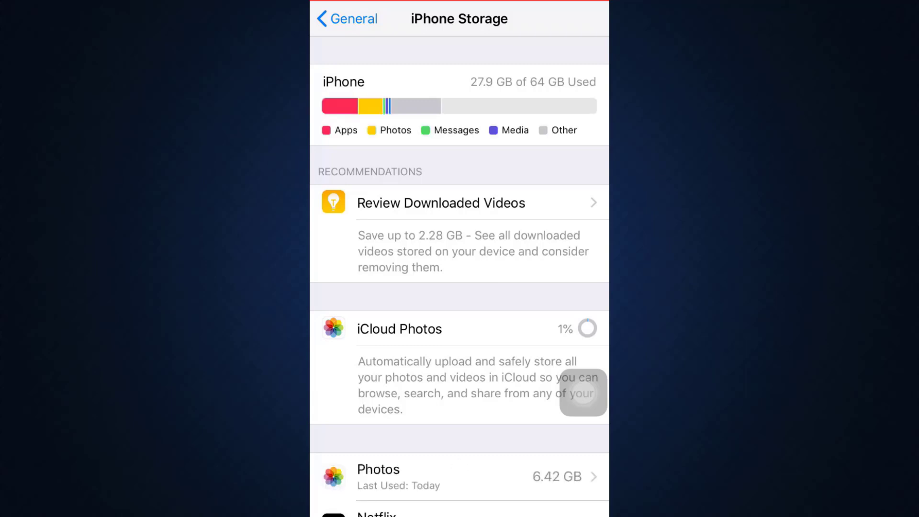
Browse up and down the installed-app list to review each app's storage size.
{"action": "scroll", "coordinate": [460, 276], "scroll_direction": "down", "scroll_amount": 4}
{"action": "scroll", "coordinate": [460, 277], "scroll_direction": "down", "scroll_amount": 5}
{"action": "scroll", "coordinate": [459, 276], "scroll_direction": "down", "scroll_amount": 4}
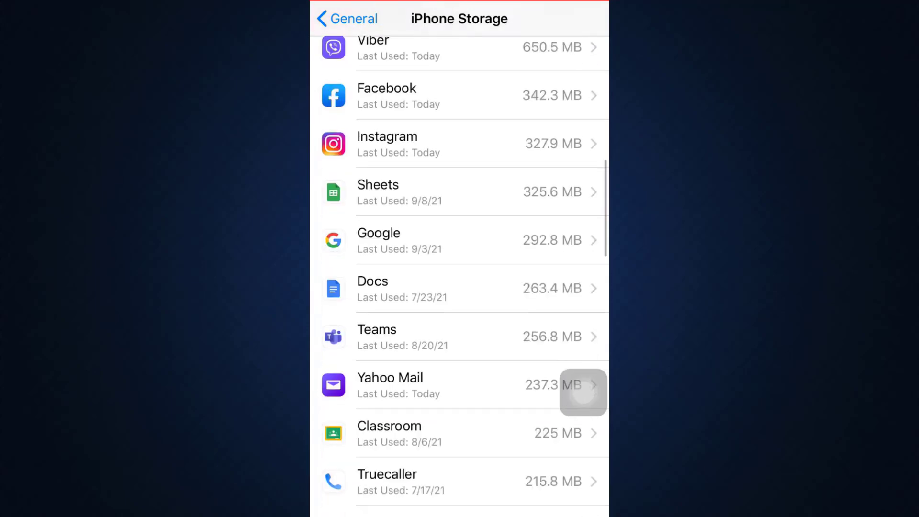
{"action": "scroll", "coordinate": [460, 276], "scroll_direction": "down", "scroll_amount": 1}
{"action": "scroll", "coordinate": [460, 276], "scroll_direction": "down", "scroll_amount": 3}
{"action": "scroll", "coordinate": [460, 276], "scroll_direction": "down", "scroll_amount": 10}
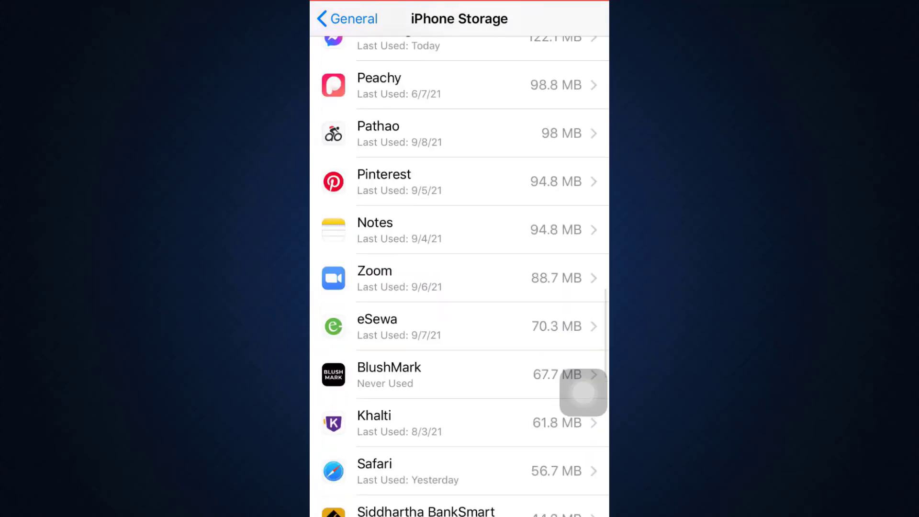
{"action": "scroll", "coordinate": [460, 276], "scroll_direction": "down", "scroll_amount": 4}
{"action": "scroll", "coordinate": [460, 276], "scroll_direction": "down", "scroll_amount": 4}
{"action": "scroll", "coordinate": [459, 276], "scroll_direction": "down", "scroll_amount": 3}
{"action": "scroll", "coordinate": [459, 276], "scroll_direction": "up", "scroll_amount": 10}
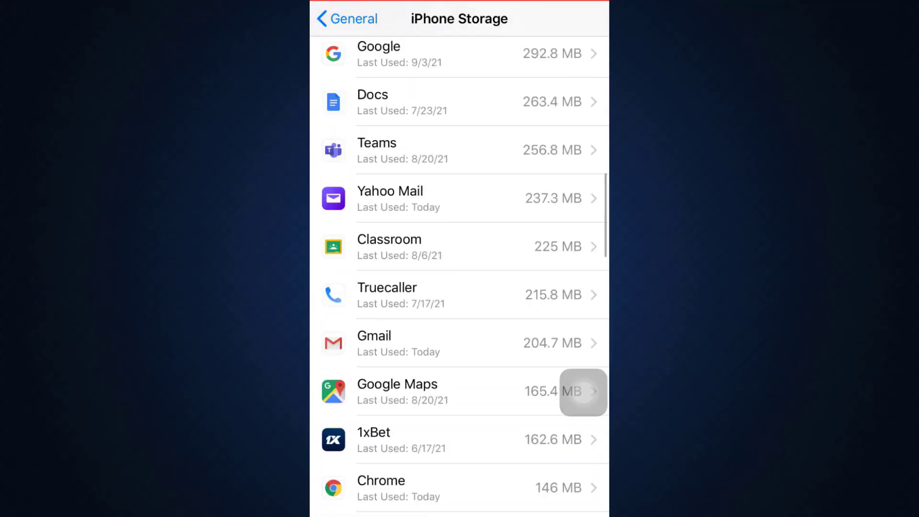
{"action": "scroll", "coordinate": [460, 276], "scroll_direction": "up", "scroll_amount": 2}
{"action": "scroll", "coordinate": [460, 276], "scroll_direction": "up", "scroll_amount": 6}
{"action": "scroll", "coordinate": [460, 276], "scroll_direction": "up", "scroll_amount": 3}
{"action": "scroll", "coordinate": [460, 276], "scroll_direction": "down", "scroll_amount": 12}
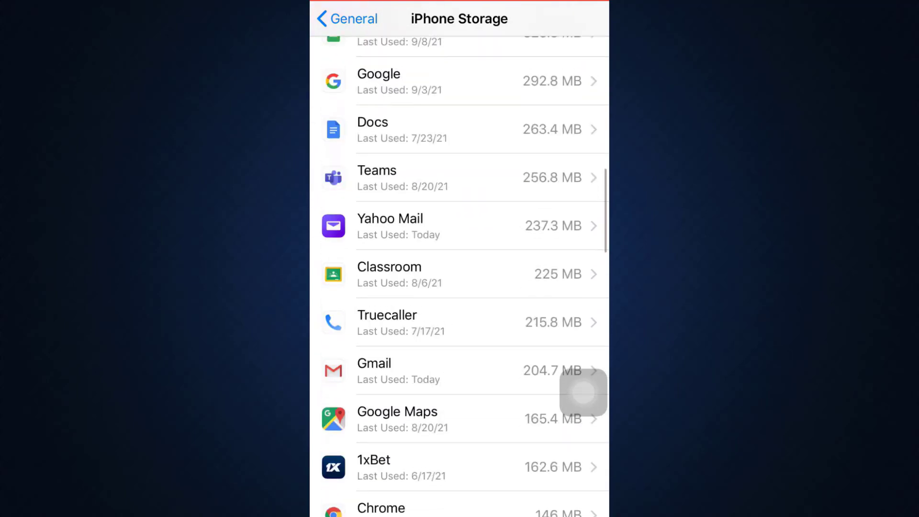
{"action": "scroll", "coordinate": [460, 277], "scroll_direction": "down", "scroll_amount": 5}
{"action": "scroll", "coordinate": [460, 276], "scroll_direction": "down", "scroll_amount": 10}
{"action": "scroll", "coordinate": [460, 276], "scroll_direction": "down", "scroll_amount": 4}
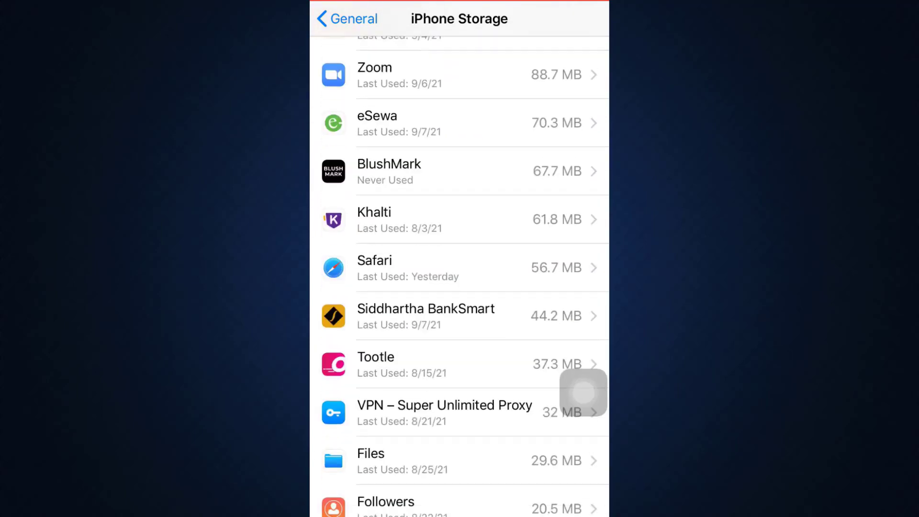
{"action": "scroll", "coordinate": [460, 276], "scroll_direction": "down", "scroll_amount": 15}
{"action": "scroll", "coordinate": [460, 276], "scroll_direction": "down", "scroll_amount": 2}
{"action": "scroll", "coordinate": [460, 276], "scroll_direction": "down", "scroll_amount": 1}
{"action": "scroll", "coordinate": [460, 276], "scroll_direction": "up", "scroll_amount": 3}
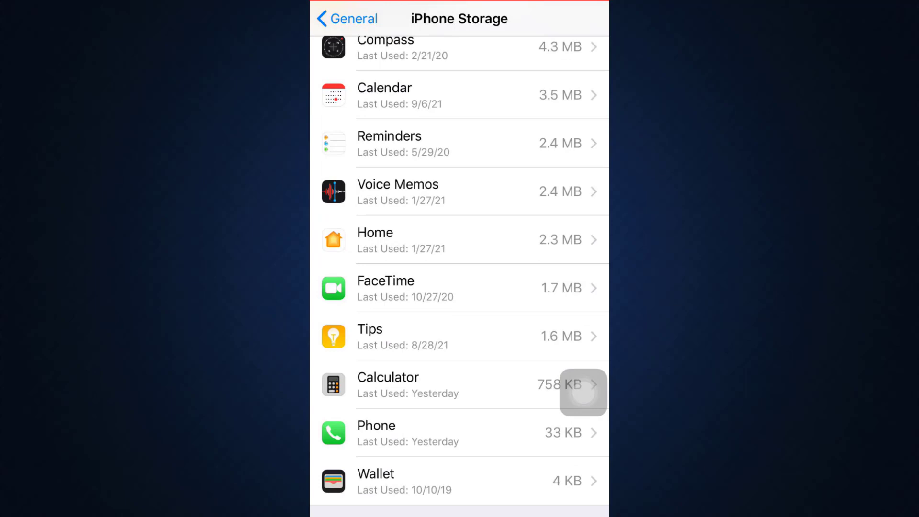
{"action": "scroll", "coordinate": [460, 276], "scroll_direction": "up", "scroll_amount": 4}
{"action": "scroll", "coordinate": [460, 276], "scroll_direction": "up", "scroll_amount": 4}
{"action": "scroll", "coordinate": [459, 276], "scroll_direction": "up", "scroll_amount": 3}
{"action": "scroll", "coordinate": [460, 277], "scroll_direction": "up", "scroll_amount": 2}
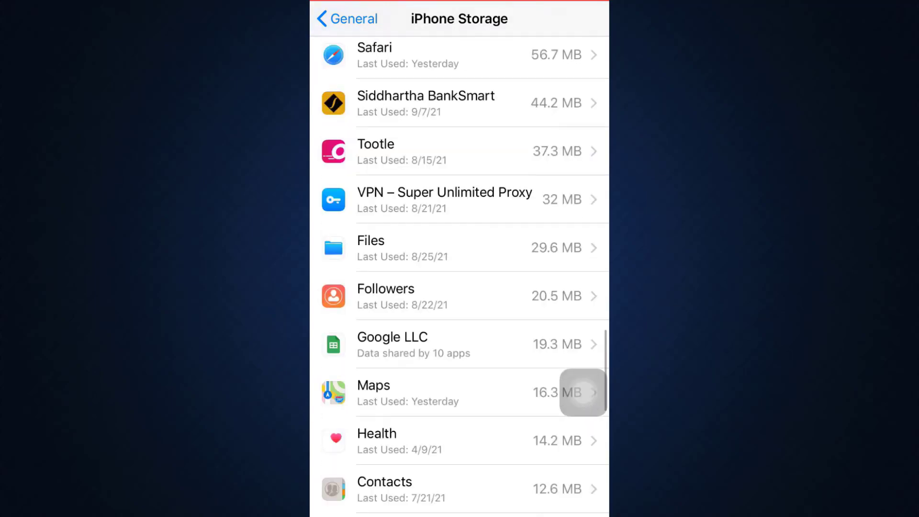
{"action": "scroll", "coordinate": [459, 277], "scroll_direction": "up", "scroll_amount": 1}
{"action": "scroll", "coordinate": [460, 276], "scroll_direction": "up", "scroll_amount": 3}
{"action": "scroll", "coordinate": [460, 276], "scroll_direction": "up", "scroll_amount": 4}
{"action": "scroll", "coordinate": [460, 277], "scroll_direction": "up", "scroll_amount": 3}
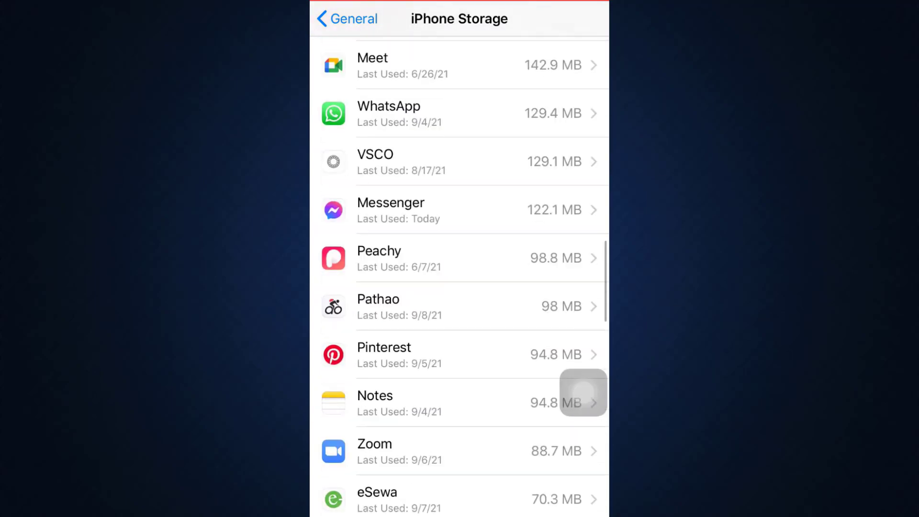
{"action": "left_click", "coordinate": [460, 307]}
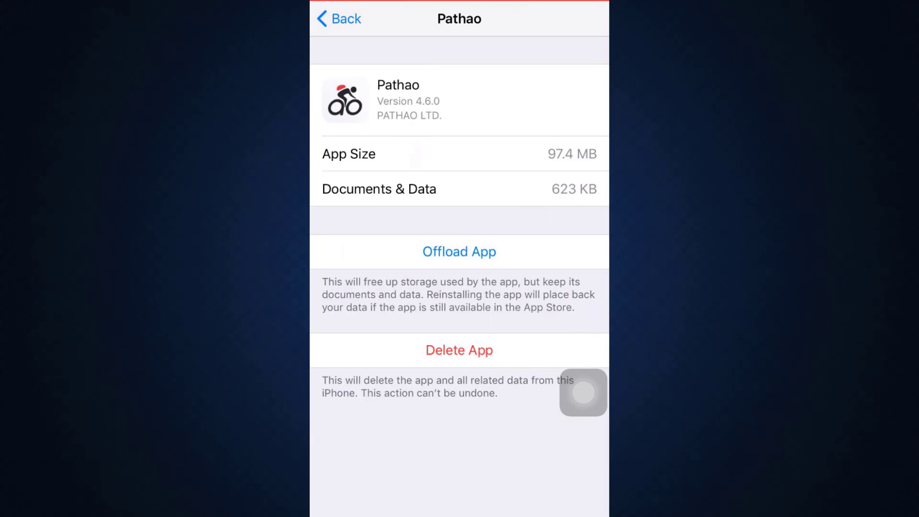
{"action": "left_click", "coordinate": [460, 252]}
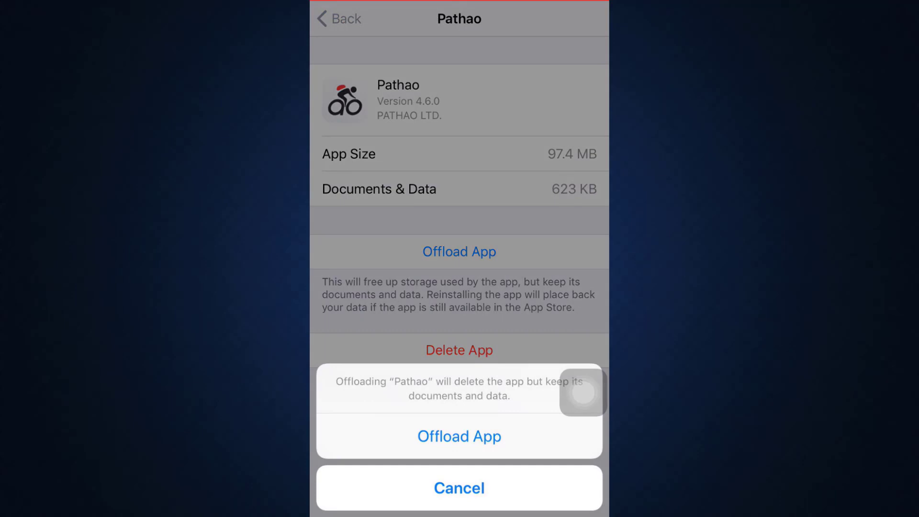
{"action": "left_click", "coordinate": [460, 488]}
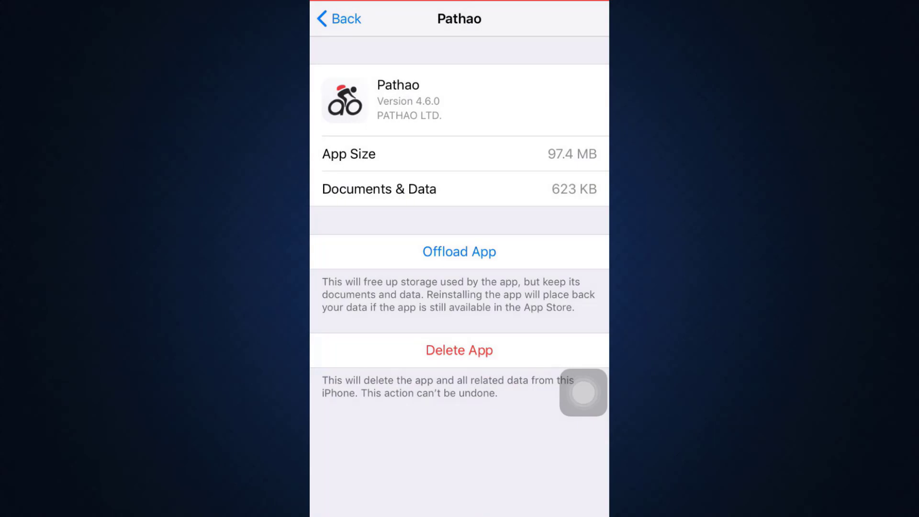
{"action": "left_click", "coordinate": [339, 19]}
Find Afterpay in the storage list and view its page: 95.3 MB app, 8.7 MB data.
{"action": "scroll", "coordinate": [459, 263], "scroll_direction": "up", "scroll_amount": 3}
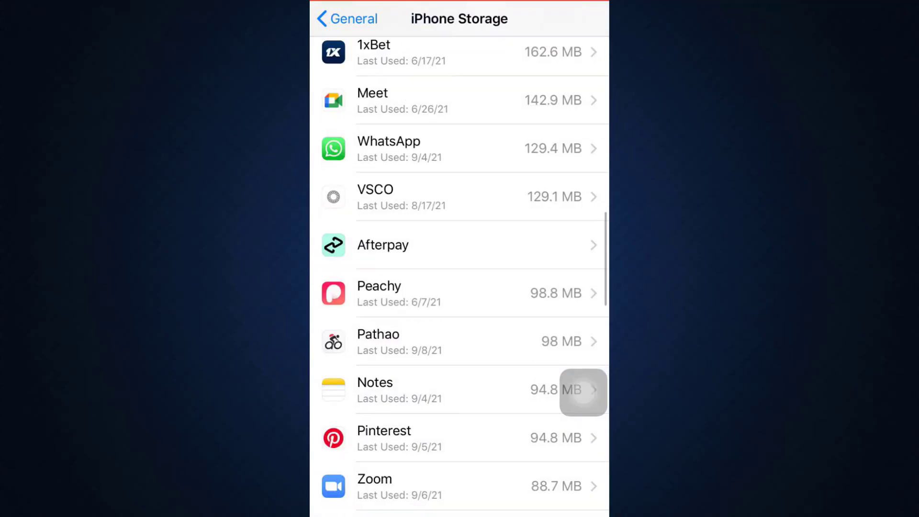
{"action": "scroll", "coordinate": [460, 264], "scroll_direction": "up", "scroll_amount": 2}
{"action": "scroll", "coordinate": [460, 263], "scroll_direction": "up", "scroll_amount": 3}
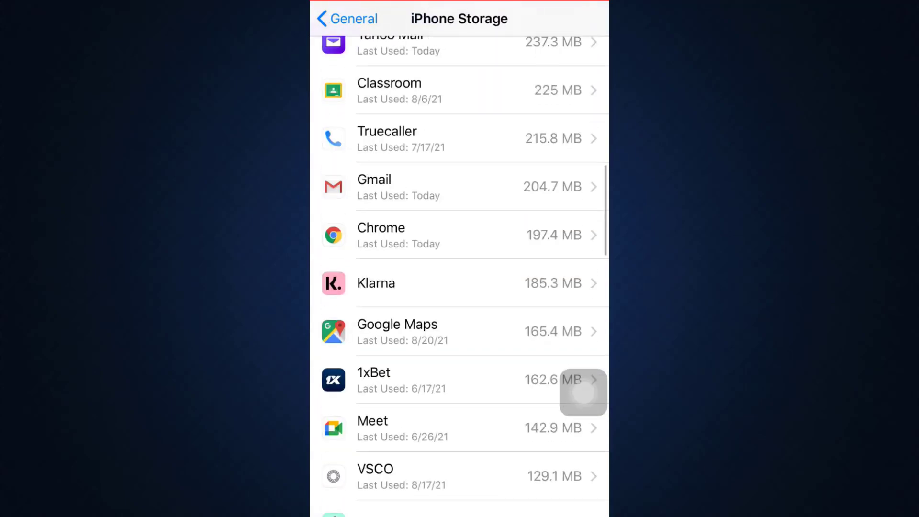
{"action": "scroll", "coordinate": [460, 264], "scroll_direction": "up", "scroll_amount": 2}
{"action": "scroll", "coordinate": [460, 264], "scroll_direction": "up", "scroll_amount": 3}
{"action": "scroll", "coordinate": [459, 264], "scroll_direction": "up", "scroll_amount": 3}
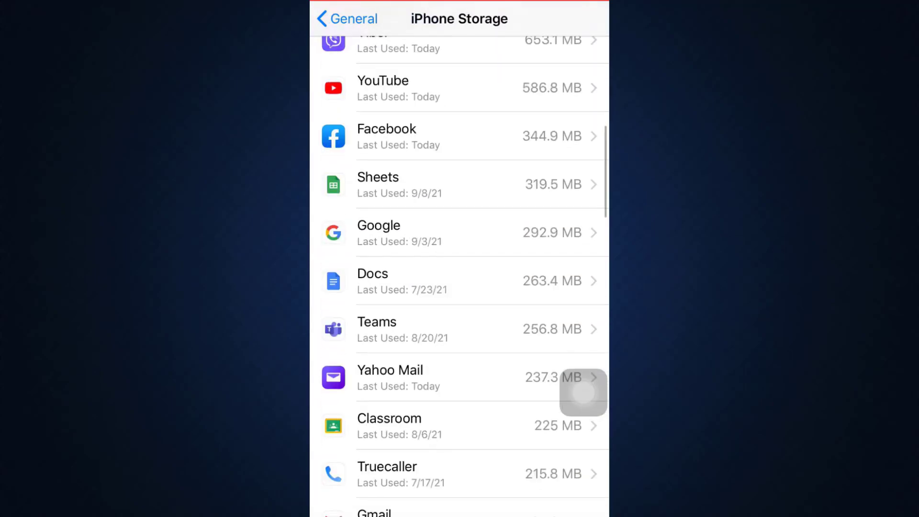
{"action": "scroll", "coordinate": [460, 263], "scroll_direction": "up", "scroll_amount": 4}
{"action": "scroll", "coordinate": [459, 264], "scroll_direction": "up", "scroll_amount": 3}
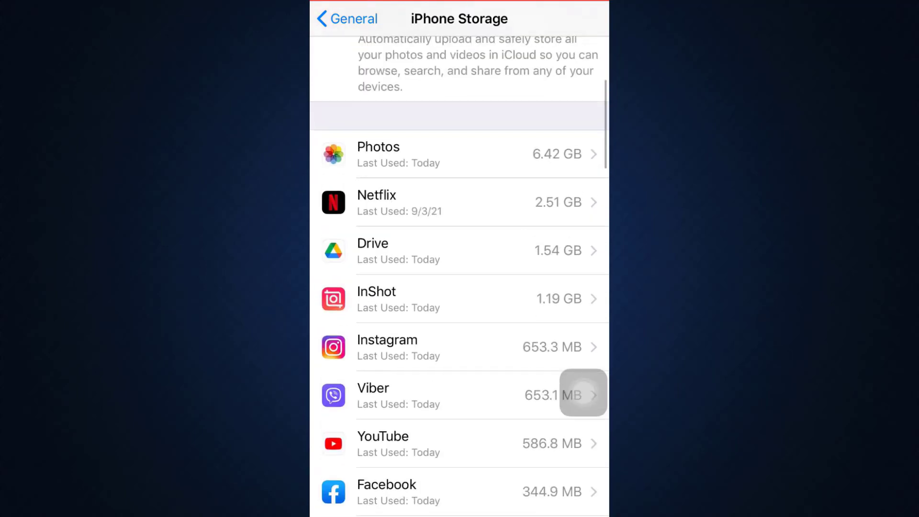
{"action": "scroll", "coordinate": [460, 263], "scroll_direction": "down", "scroll_amount": 3}
{"action": "scroll", "coordinate": [460, 263], "scroll_direction": "down", "scroll_amount": 2}
{"action": "scroll", "coordinate": [460, 264], "scroll_direction": "down", "scroll_amount": 4}
{"action": "scroll", "coordinate": [459, 263], "scroll_direction": "down", "scroll_amount": 2}
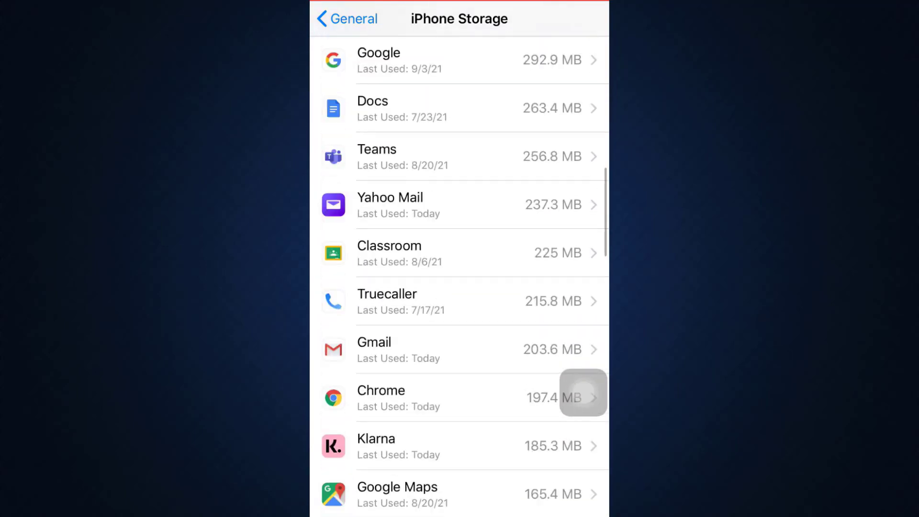
{"action": "scroll", "coordinate": [460, 263], "scroll_direction": "down", "scroll_amount": 2}
{"action": "scroll", "coordinate": [460, 263], "scroll_direction": "down", "scroll_amount": 2}
{"action": "scroll", "coordinate": [460, 263], "scroll_direction": "down", "scroll_amount": 3}
{"action": "scroll", "coordinate": [460, 263], "scroll_direction": "down", "scroll_amount": 2}
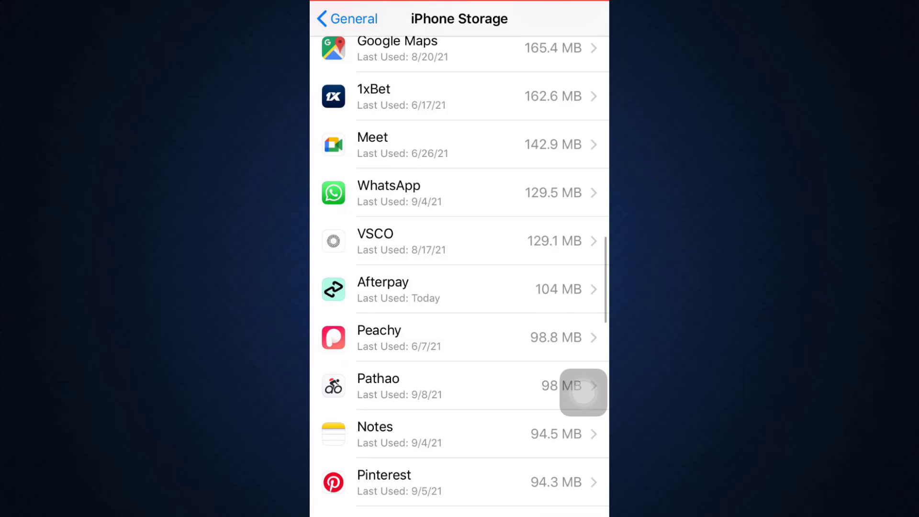
{"action": "left_click", "coordinate": [459, 279]}
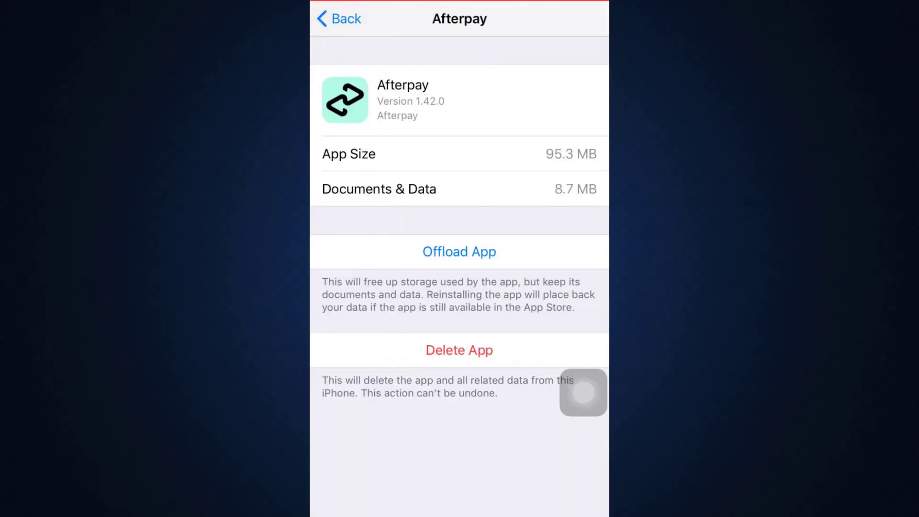